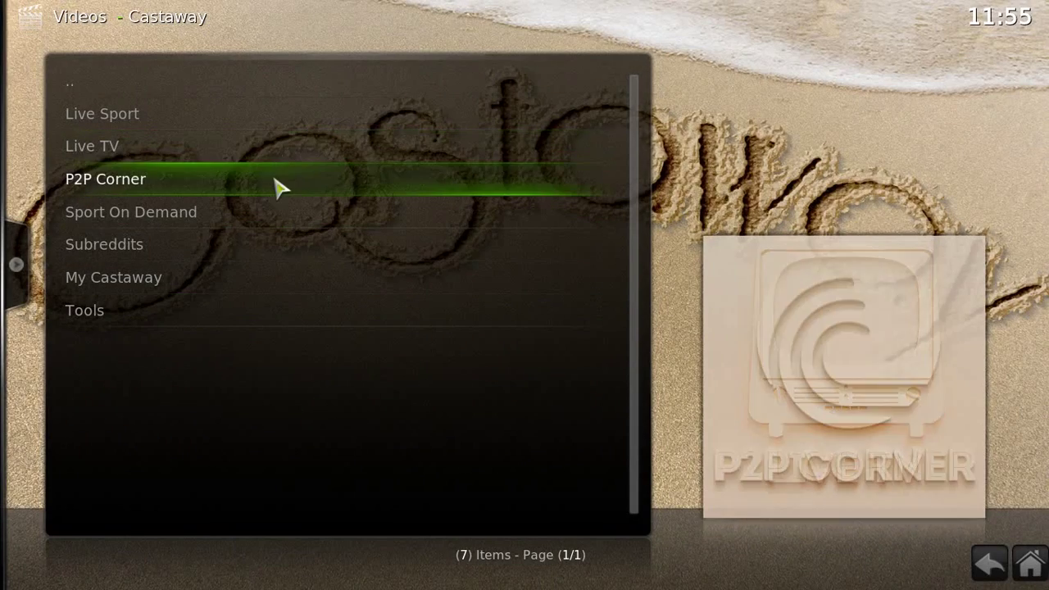
- Browse Castaway to Sport On Demand > American Football > fullmatchtv.com replays
left_click(252, 221)
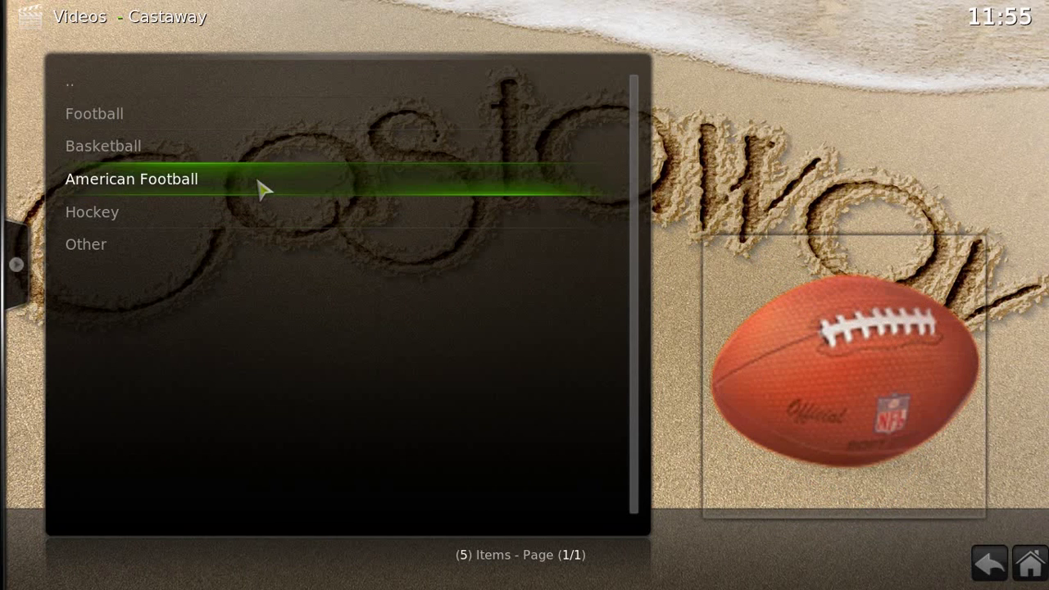
left_click(259, 189)
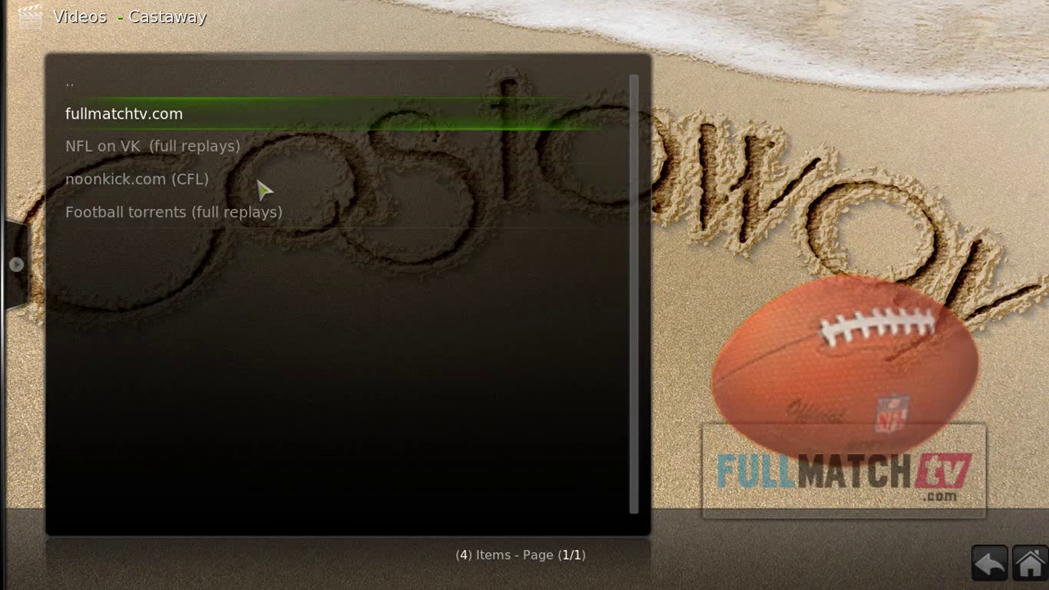
left_click(254, 123)
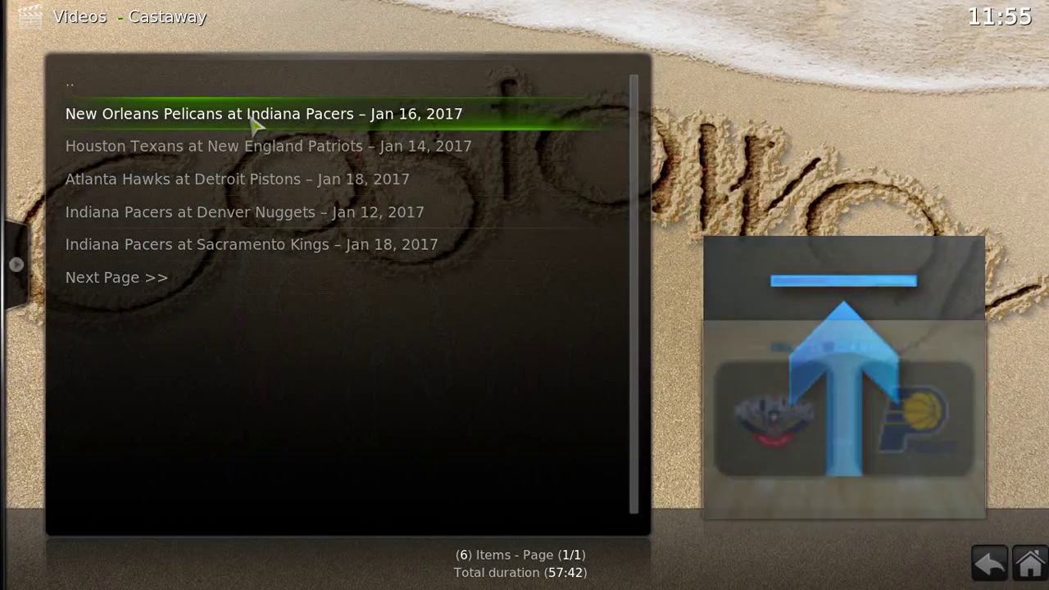
- Try the Pelicans at Pacers Jan 16 replay, cancel OpenLoad pairing and dismiss Playback failed
left_click(254, 122)
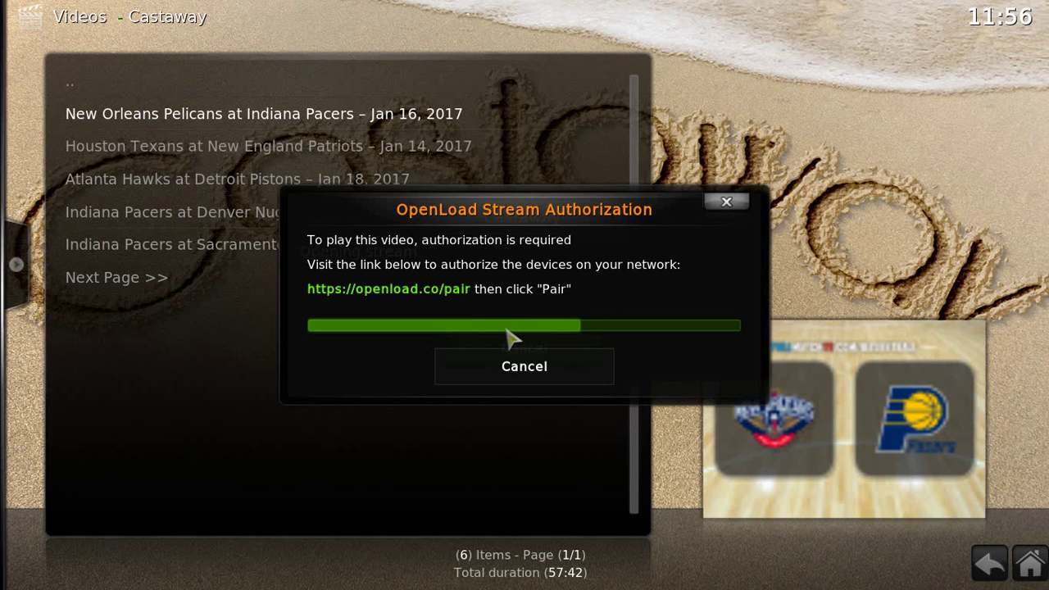
left_click(540, 381)
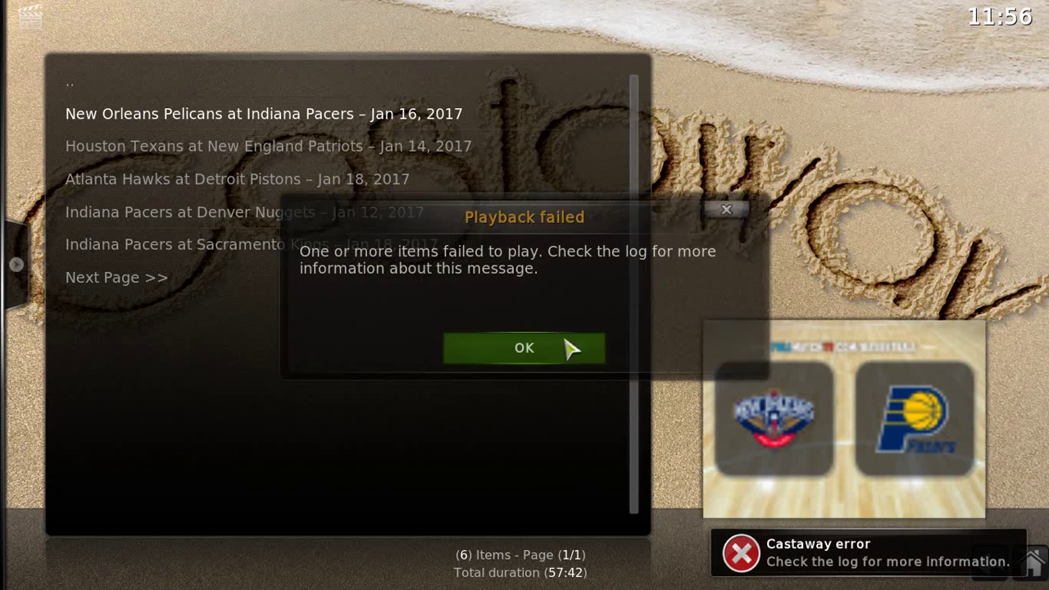
left_click(733, 213)
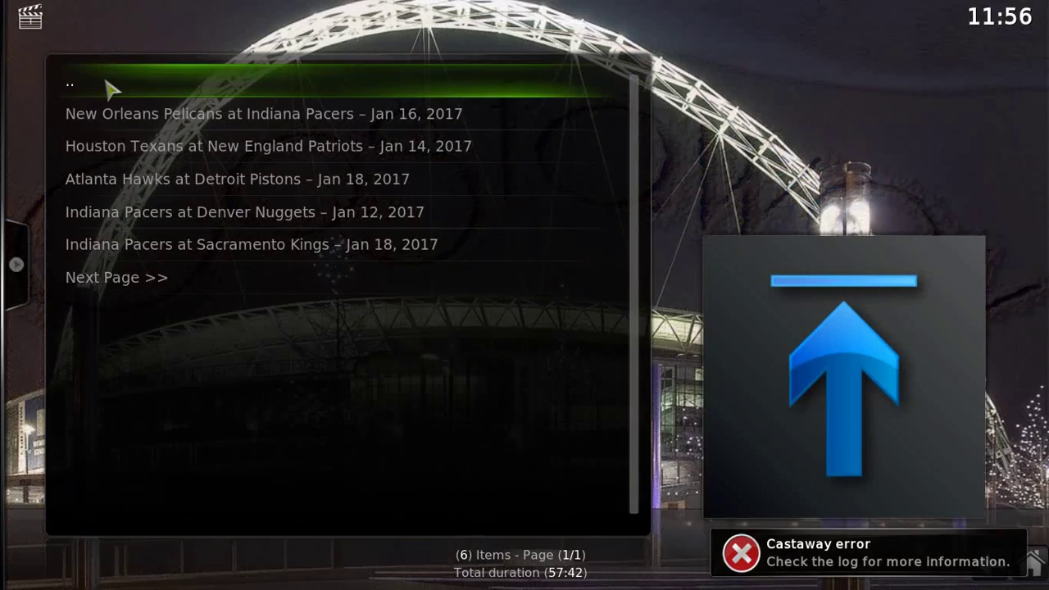
- Go up three levels with '..' back to Castaway's main menu
left_click(111, 85)
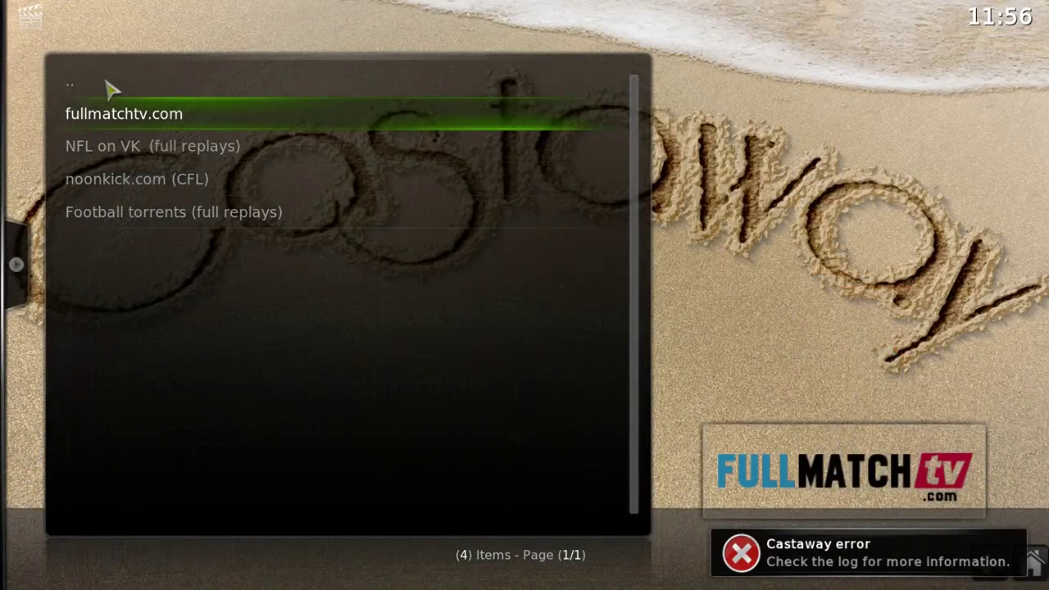
left_click(111, 85)
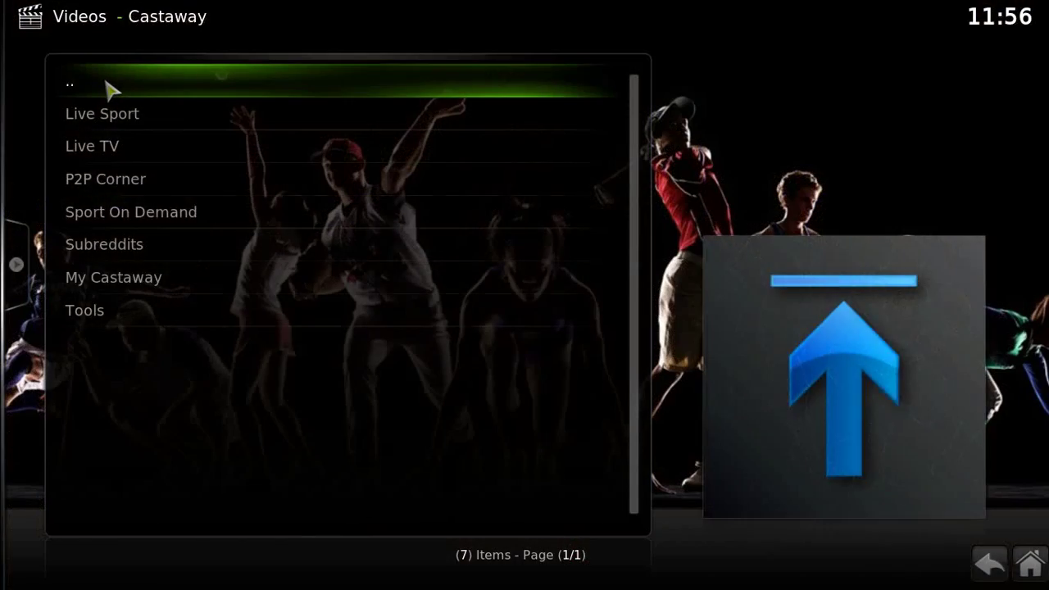
left_click(111, 85)
- Leave Castaway for home, briefly check UFC Finest, then open SYSTEM > Add-ons settings
right_click(111, 85)
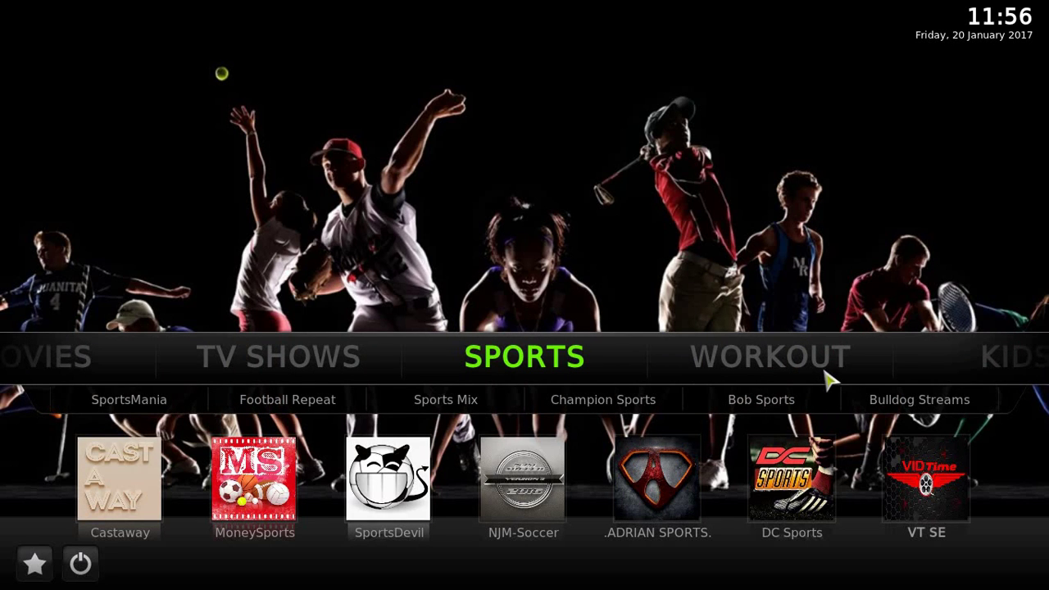
key("Right")
key("Right")
key("Right")
key("Right")
key("Right")
key("Right")
key("Right")
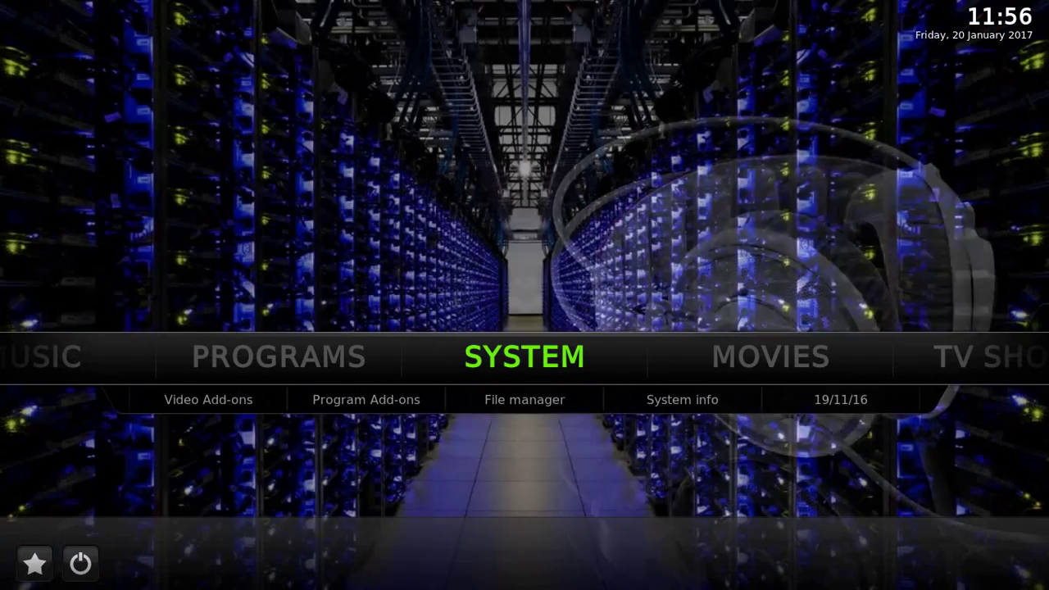
left_click(225, 412)
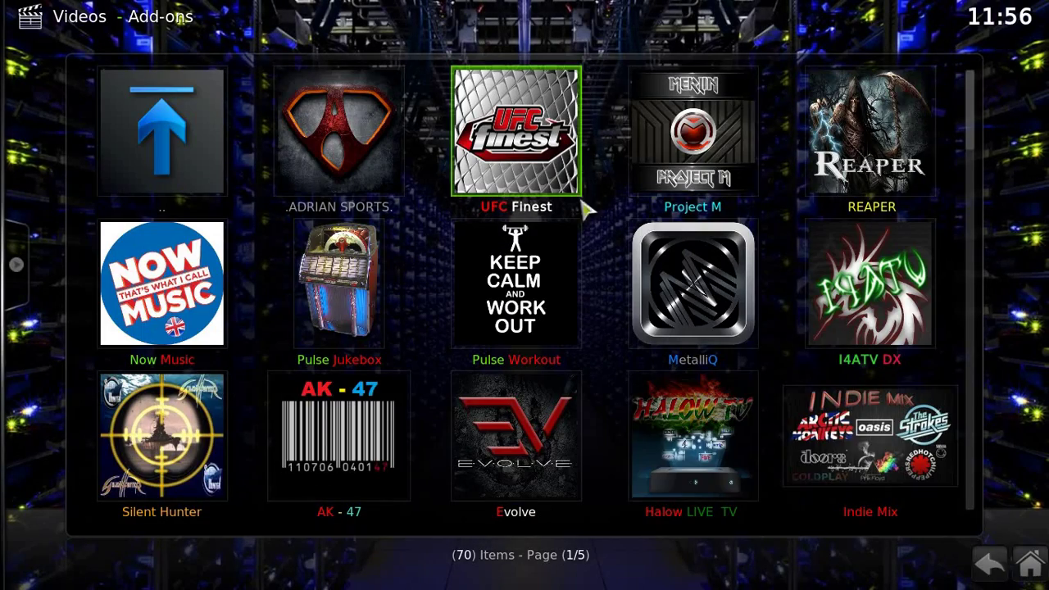
left_click(516, 132)
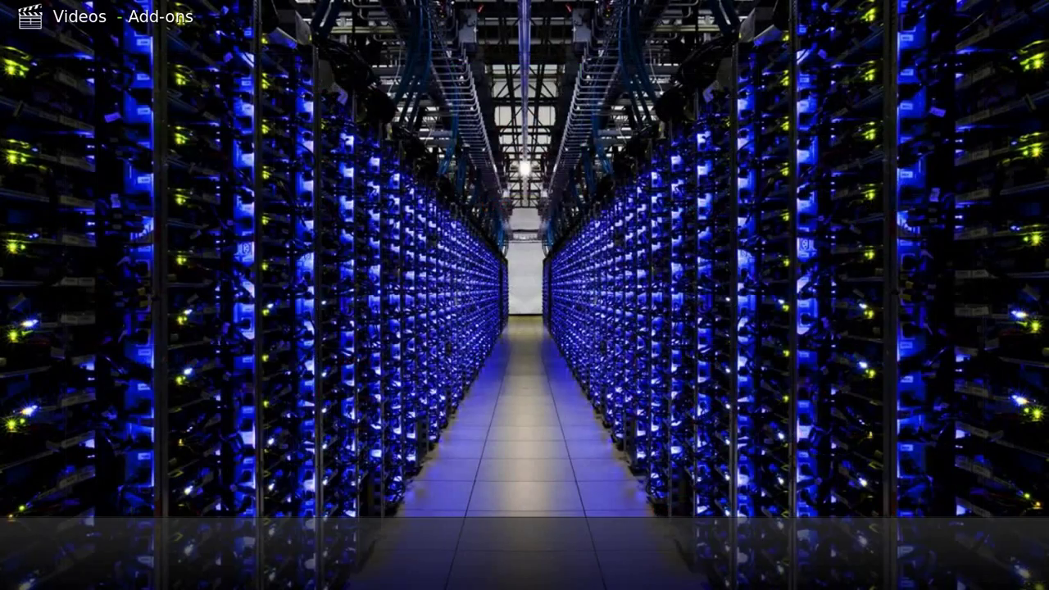
key("Escape")
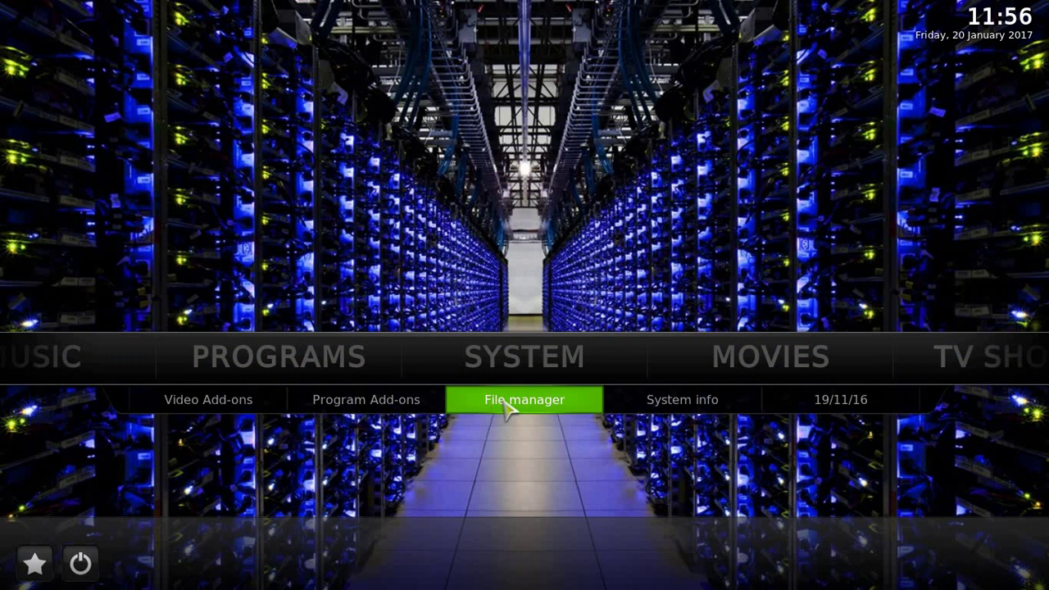
left_click(478, 358)
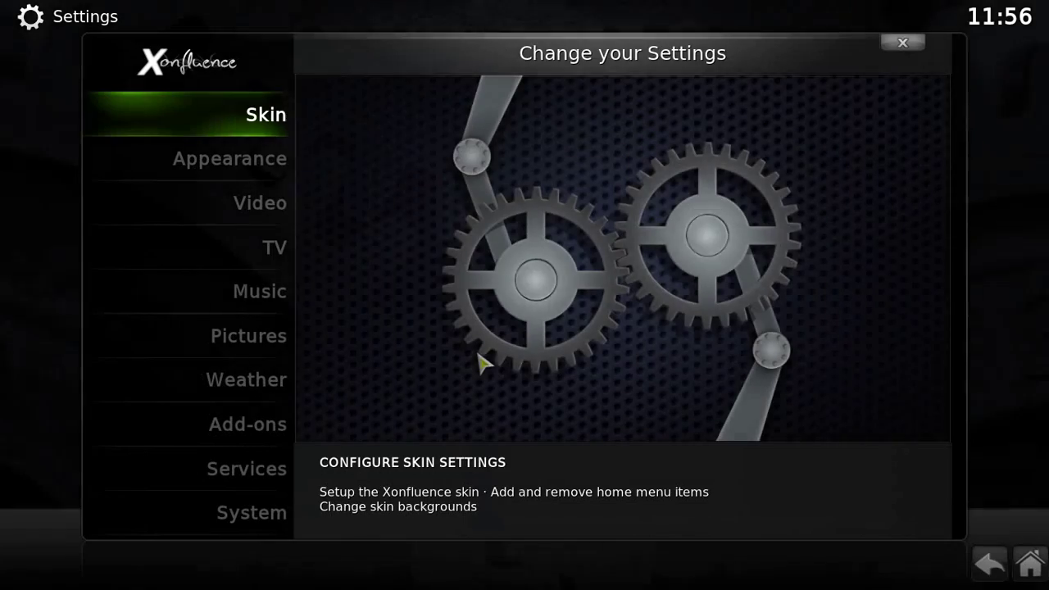
left_click(217, 438)
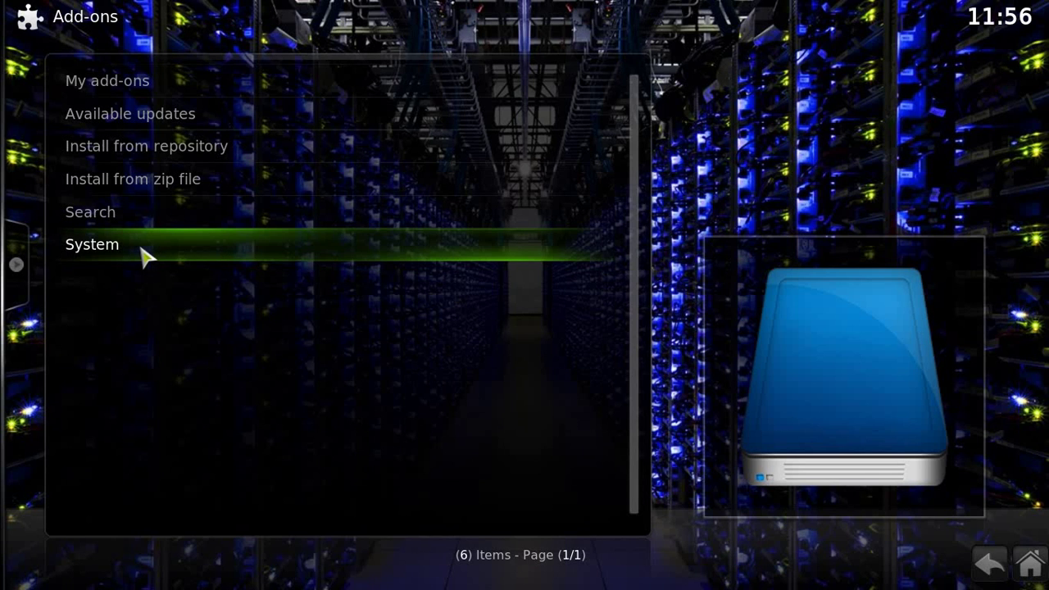
- In System > Dependencies, scroll down to URLResolver 3.0.25 and open its context menu
left_click(116, 254)
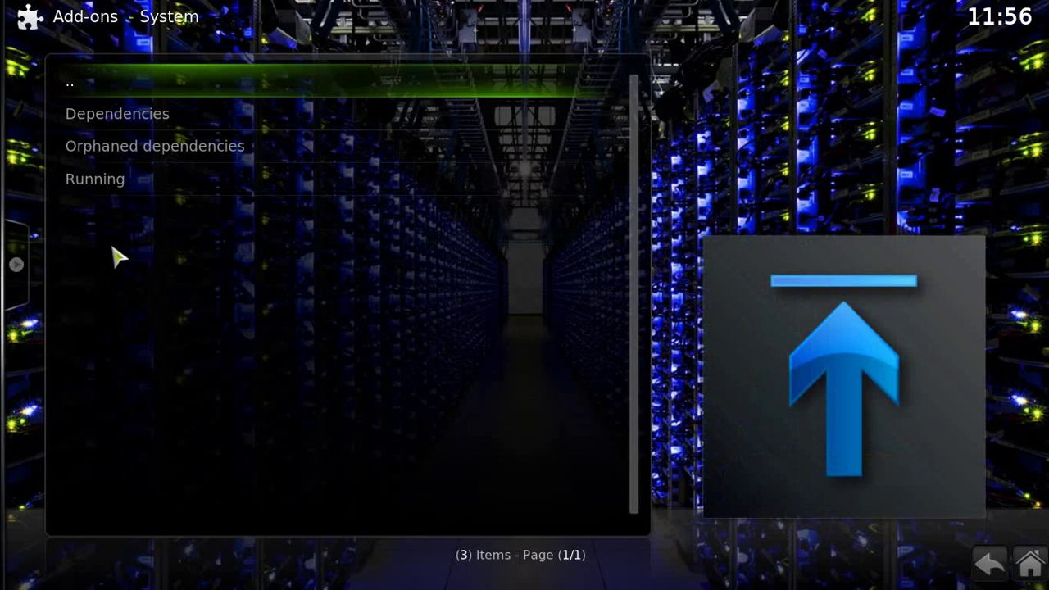
left_click(138, 117)
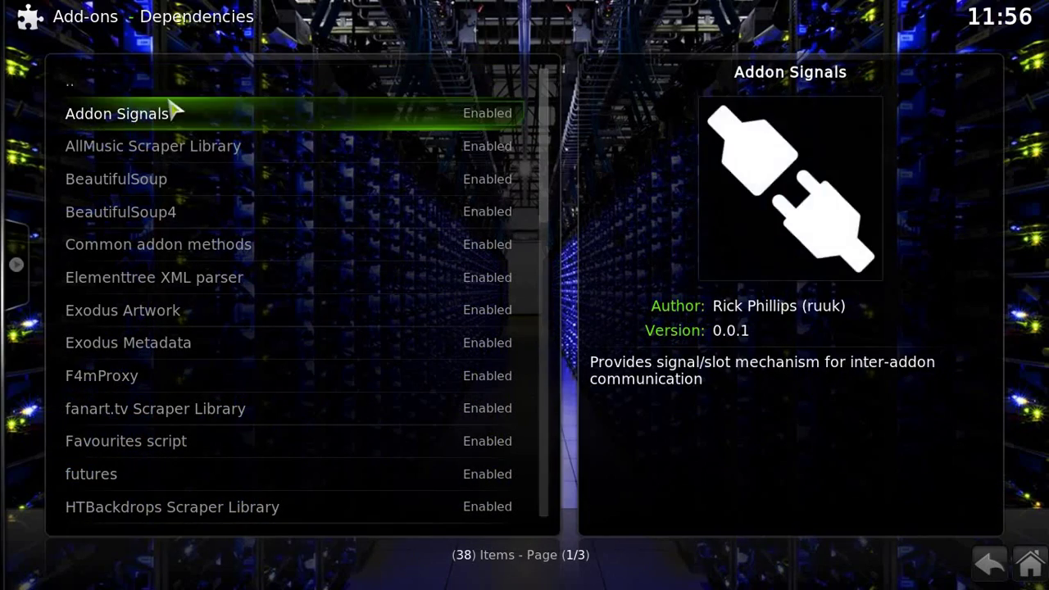
scroll(261, 174, "down", 3)
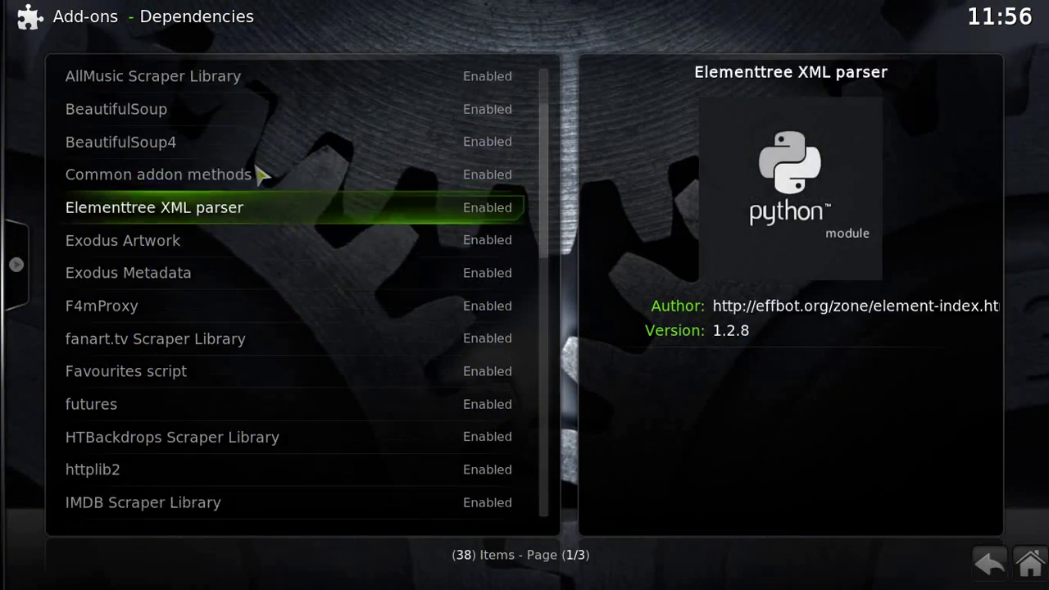
scroll(260, 174, "down", 20)
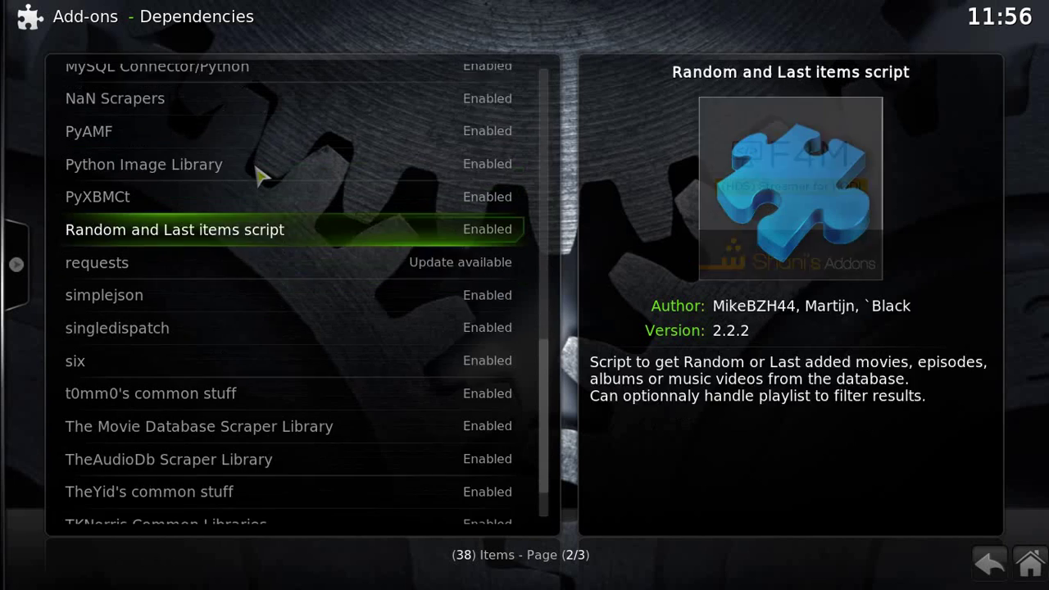
scroll(260, 173, "down", 3)
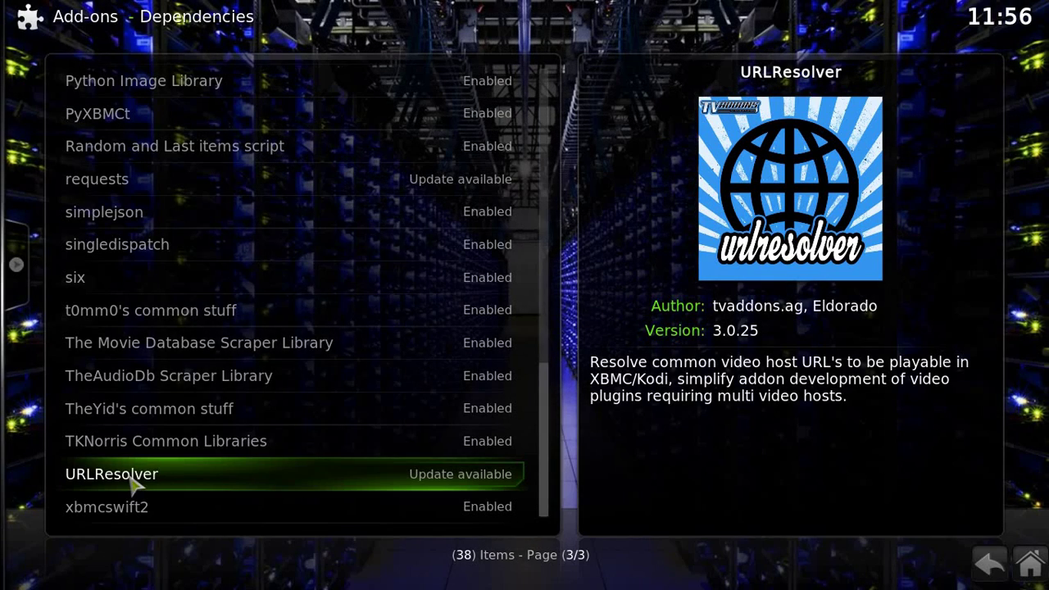
right_click(135, 483)
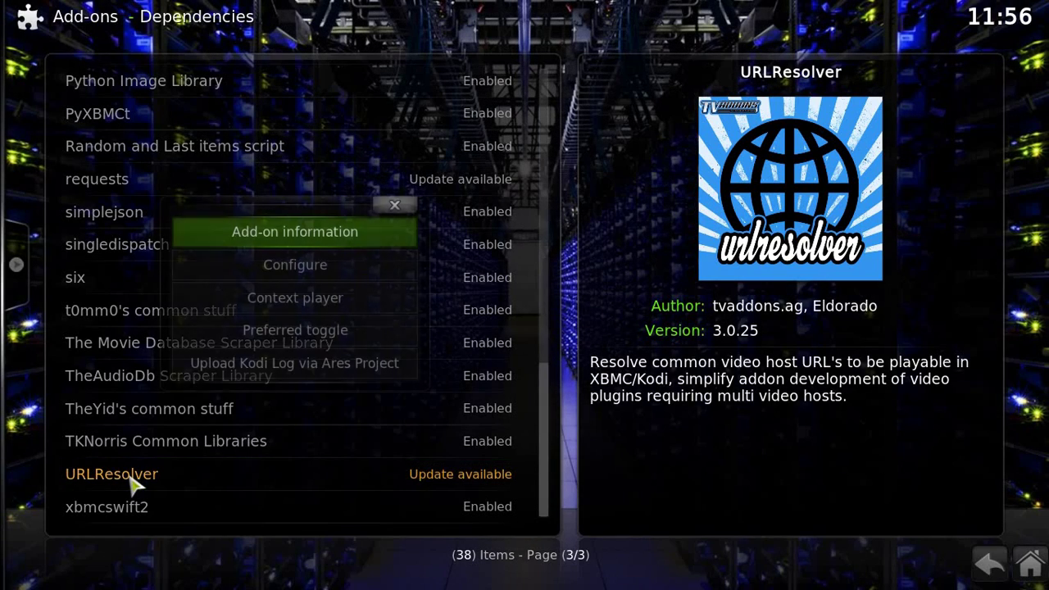
- Configure URLResolver and glance through the Resolvers 1 list before returning to general options
left_click(318, 274)
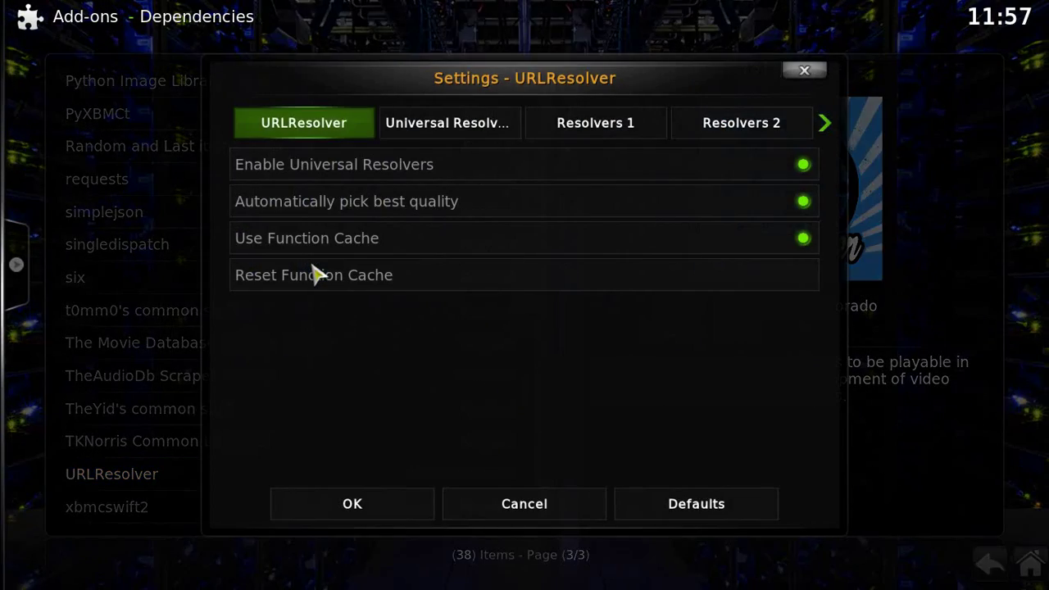
left_click(548, 118)
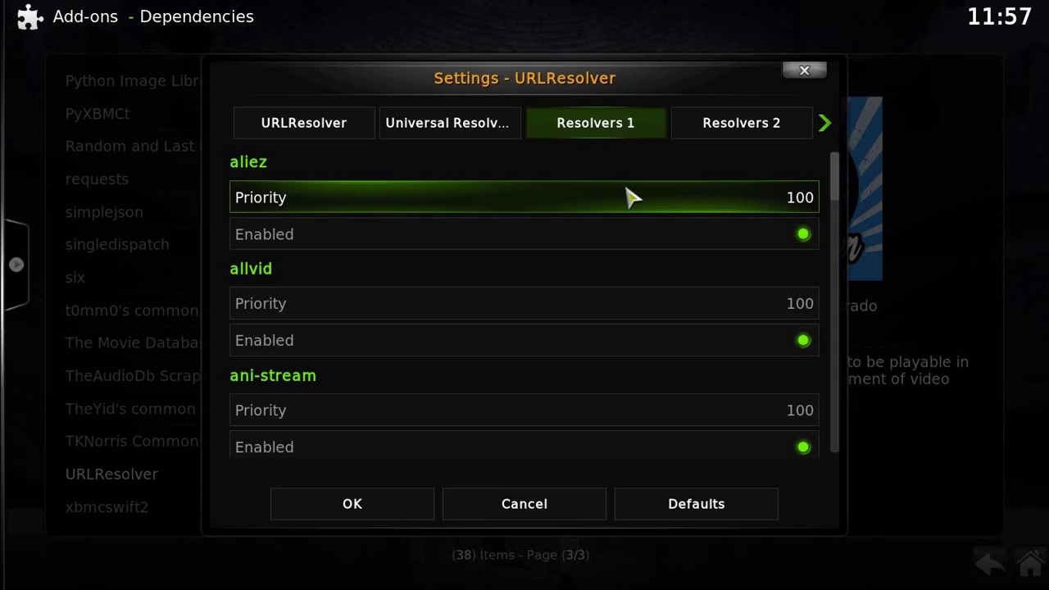
left_click(354, 134)
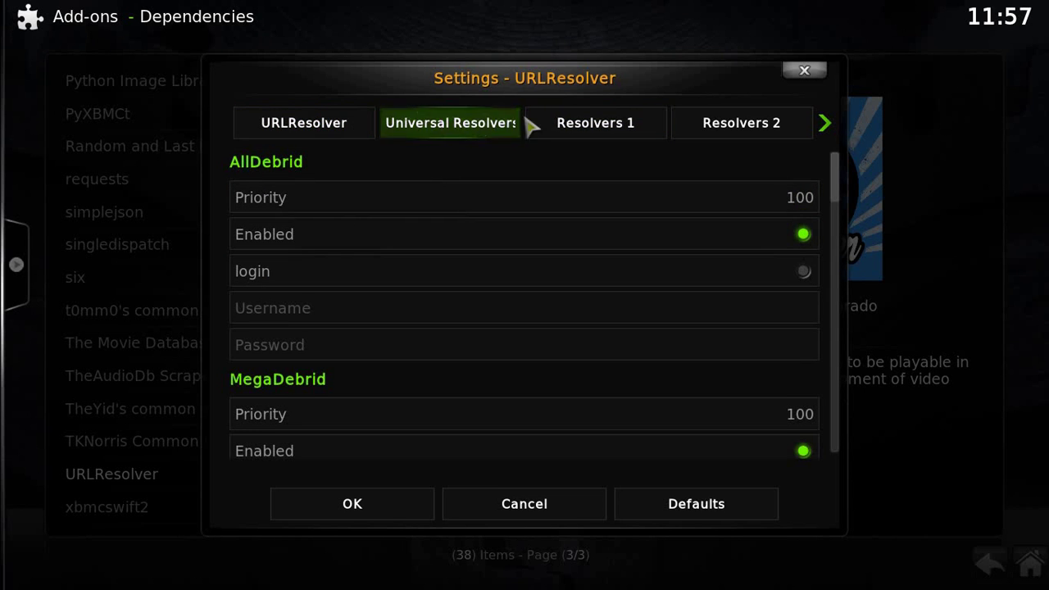
- Show the Resolvers 2 list and scroll down past idowatch, indavideo and jetload
mouse_move(564, 131)
mouse_move(732, 133)
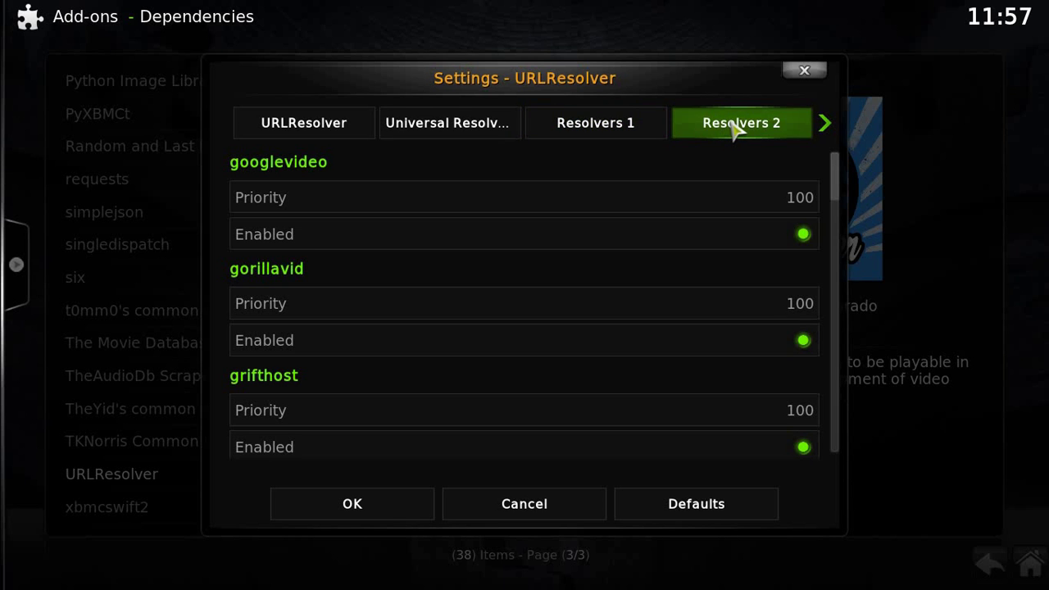
scroll(709, 255, "down", 1)
scroll(709, 256, "down", 5)
scroll(701, 321, "down", 6)
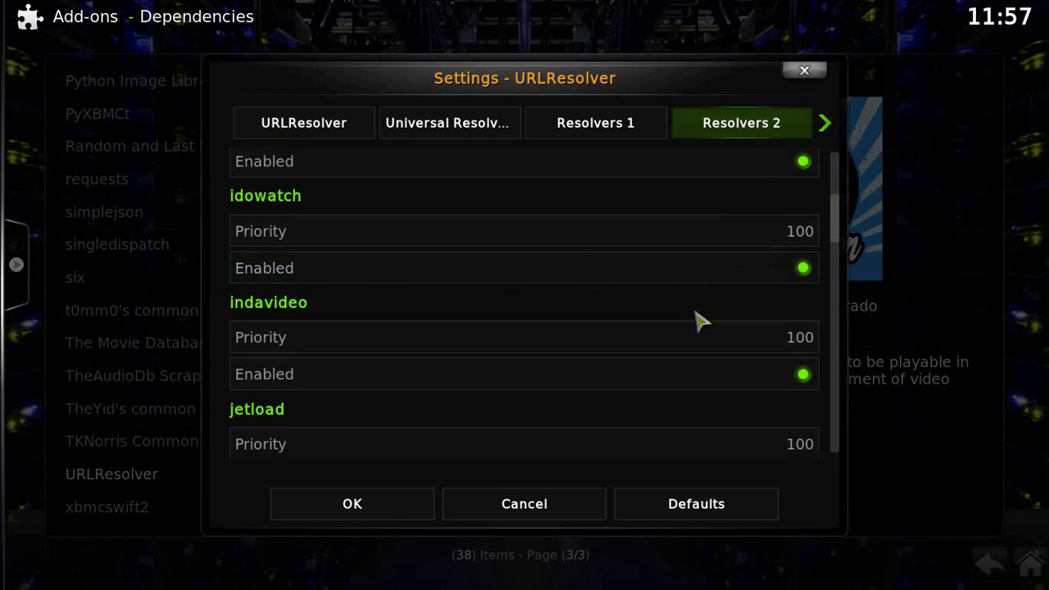
scroll(700, 322, "down", 1)
- Disable openload and its Automatically update resolver option, then save with OK
left_click_drag(835, 238, 841, 452)
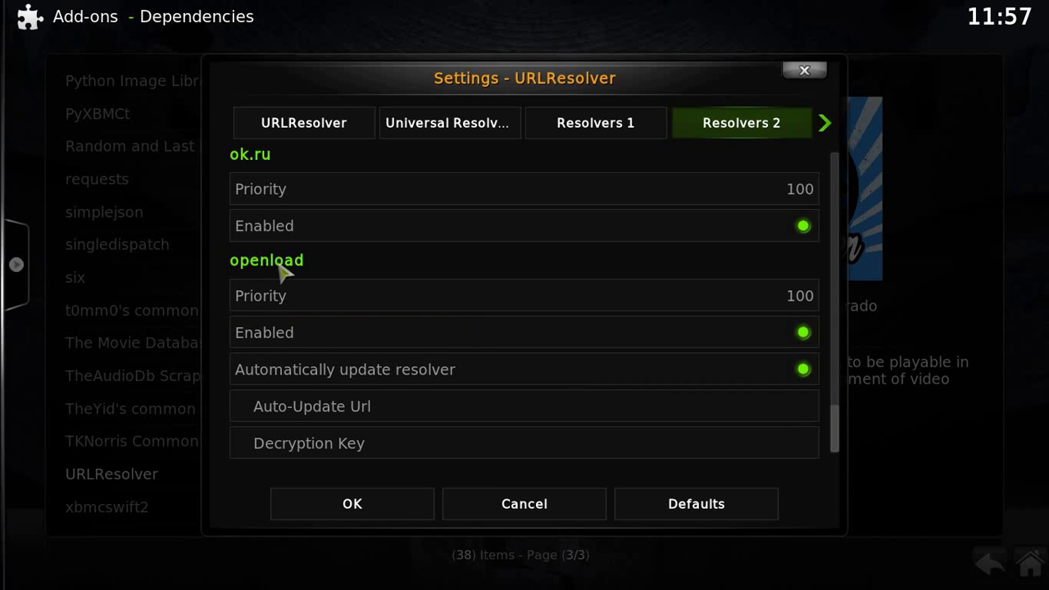
left_click(803, 370)
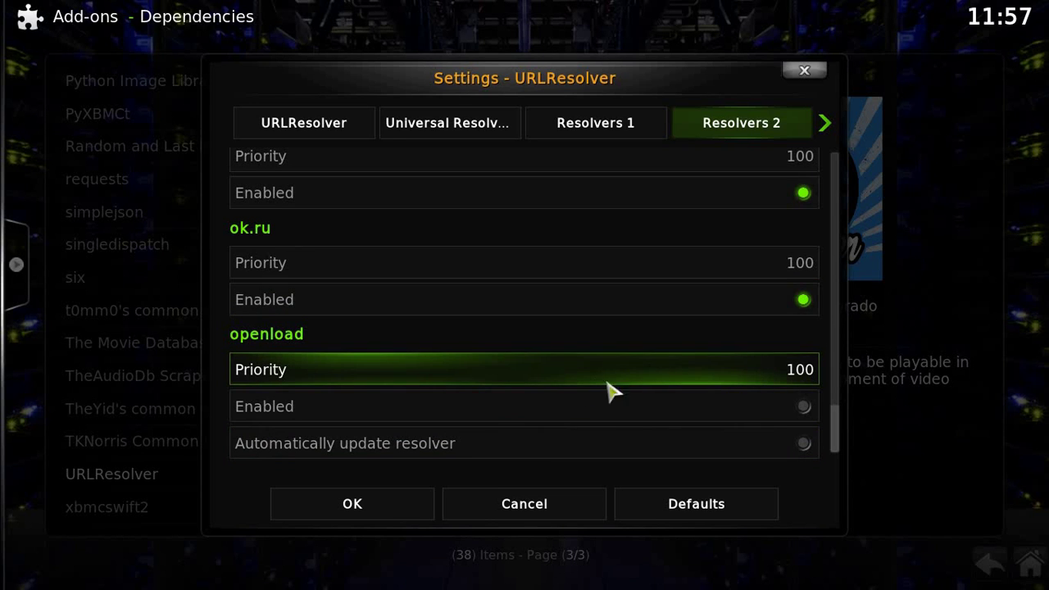
left_click(351, 504)
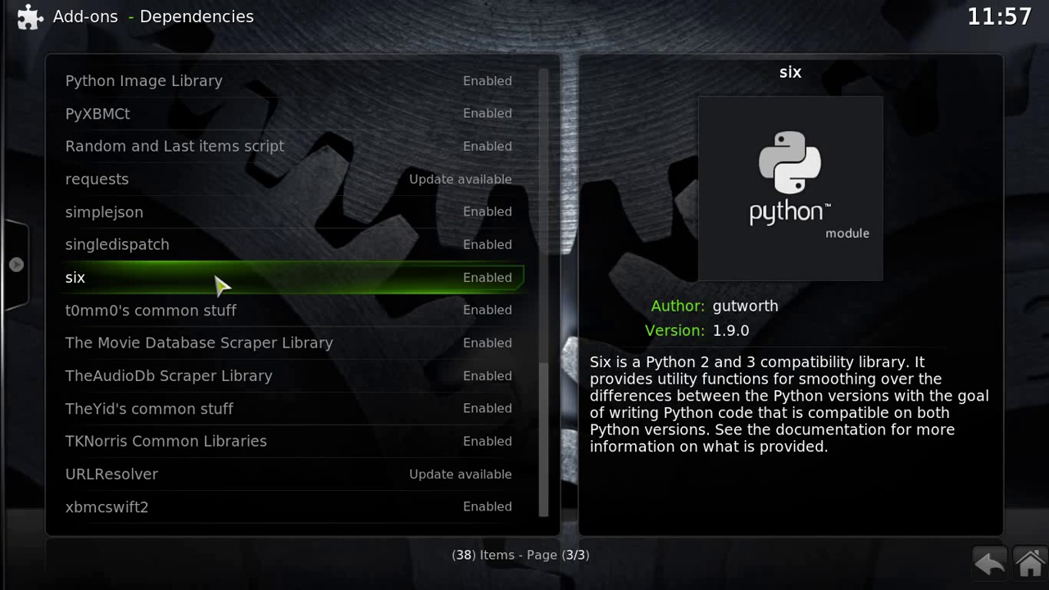
- Back out to the home screen, move to SPORTS and launch Castaway
key("BackSpace")
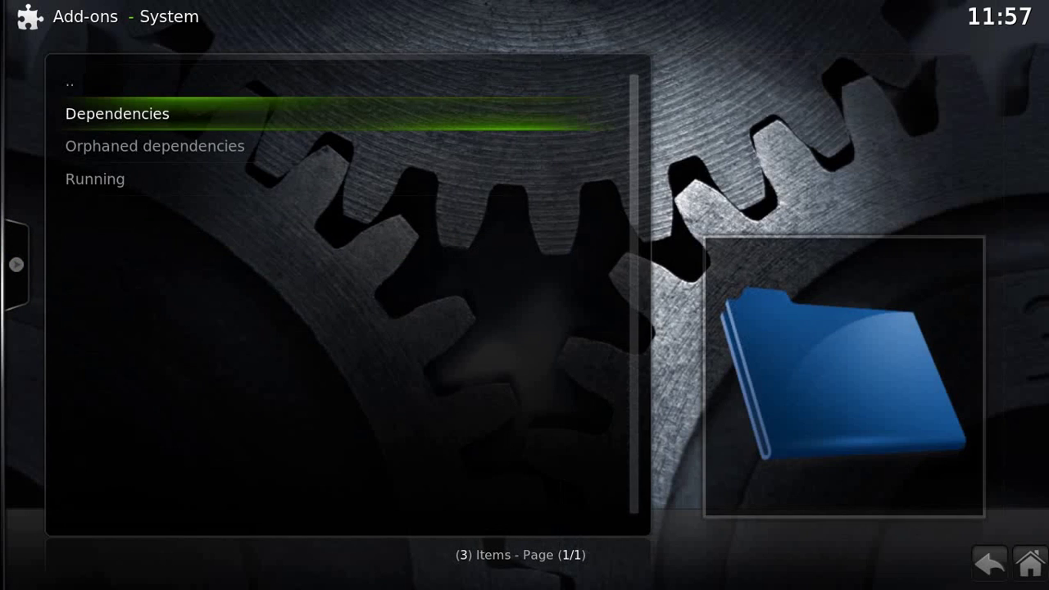
key("BackSpace")
key("BackSpace")
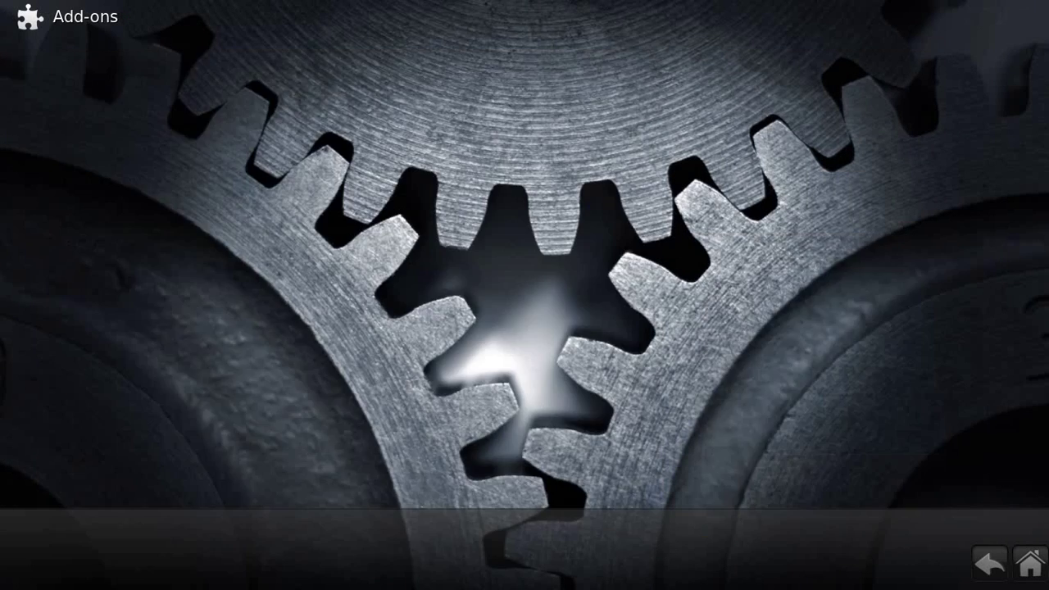
key("BackSpace")
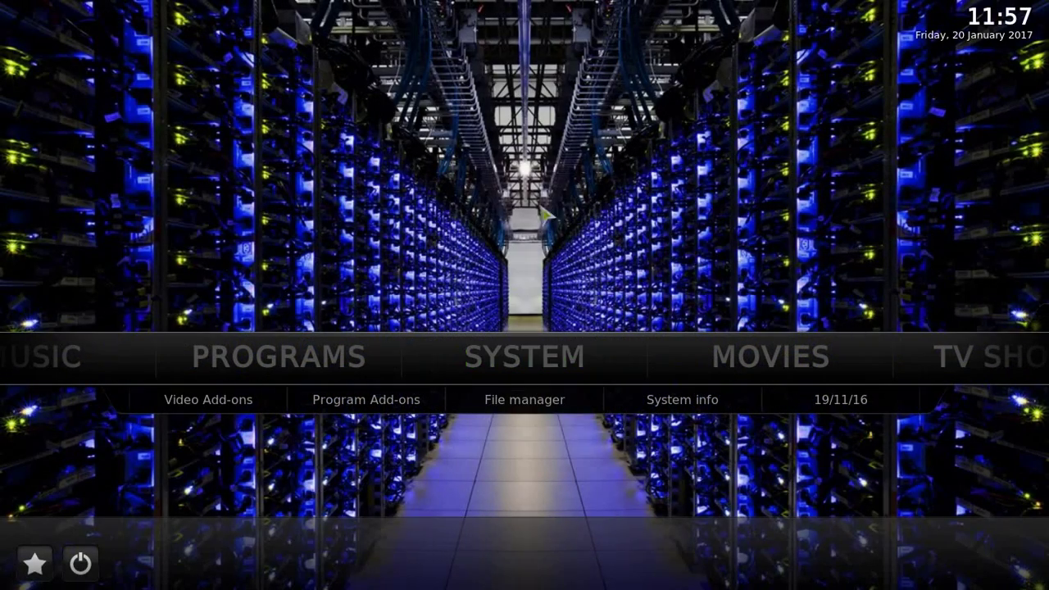
key("Left")
key("Left")
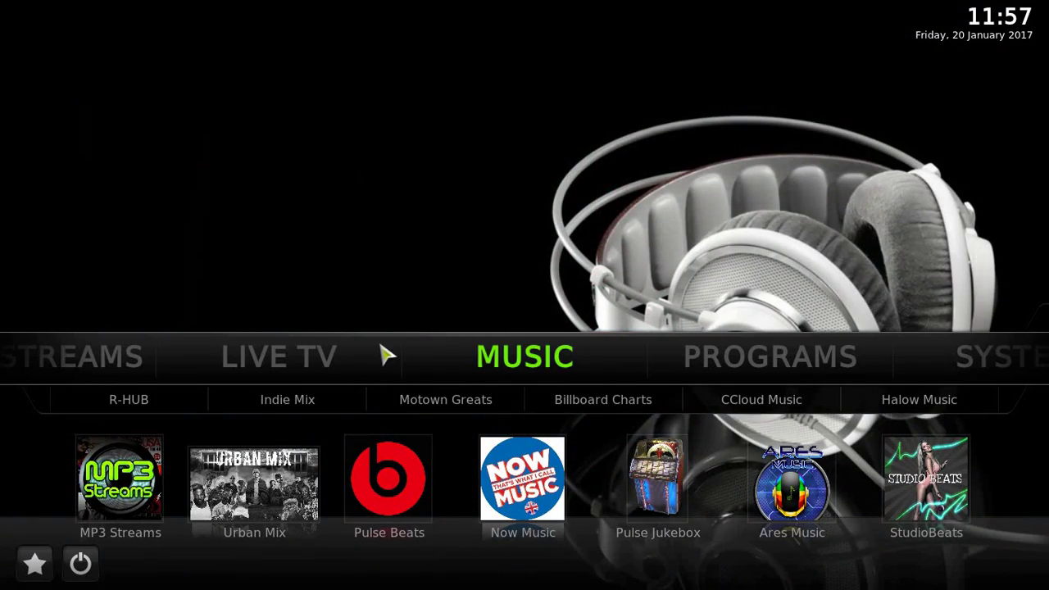
key("Left")
key("Left")
key("Left")
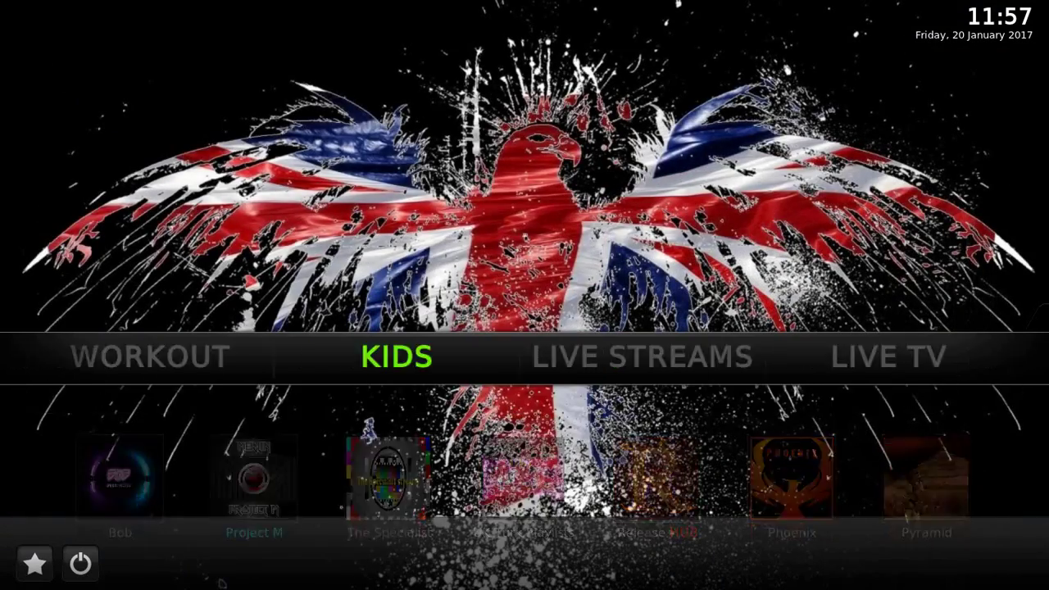
key("Left")
key("Left")
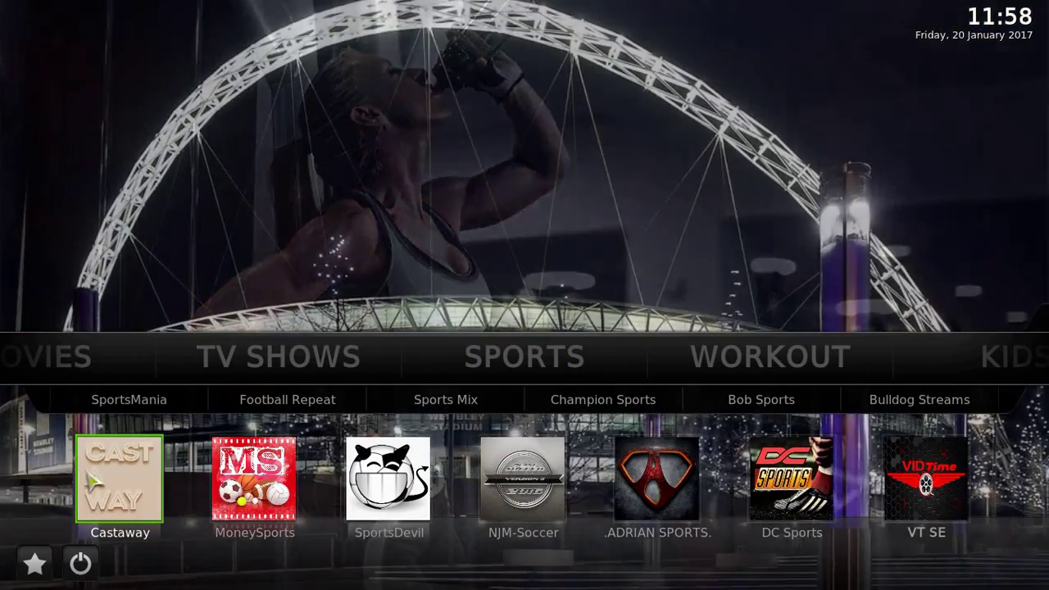
left_click(109, 484)
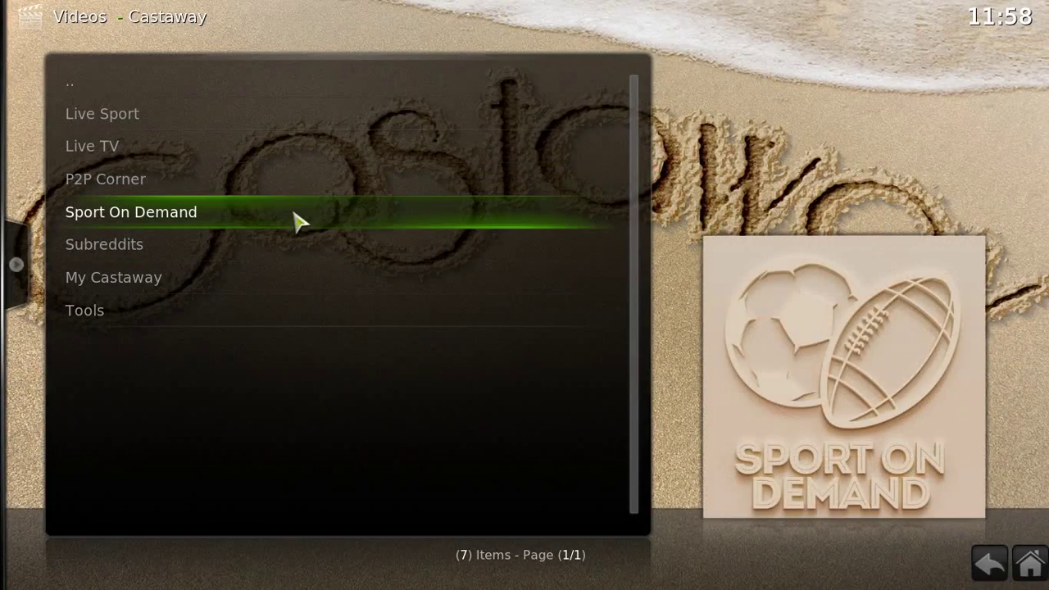
- Play the Portland Trail Blazers at Washington Wizards Jan 16, 2017 replay from fullmatchtv.com
left_click(297, 219)
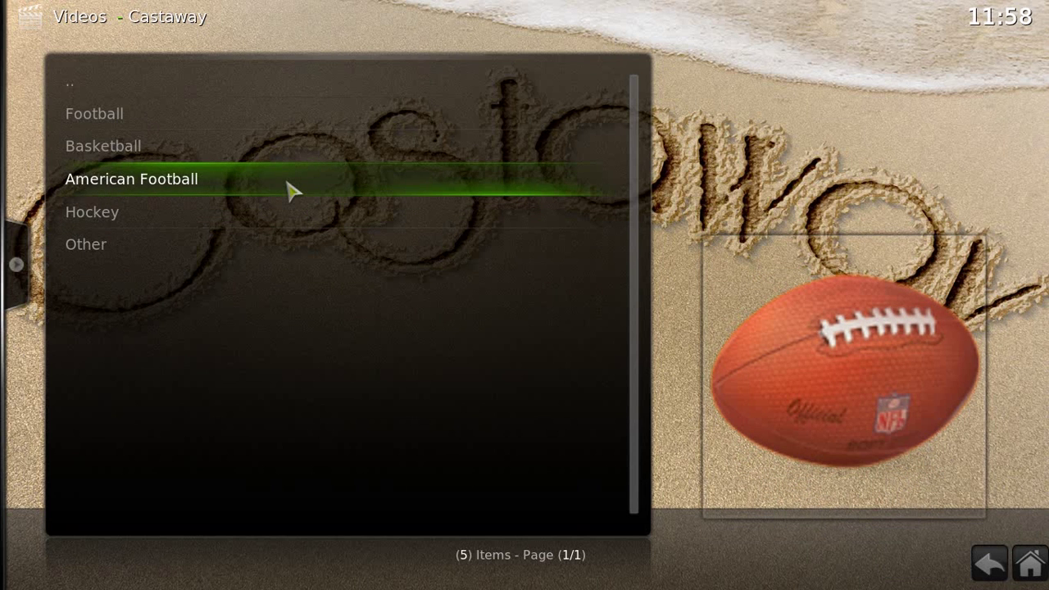
left_click(291, 190)
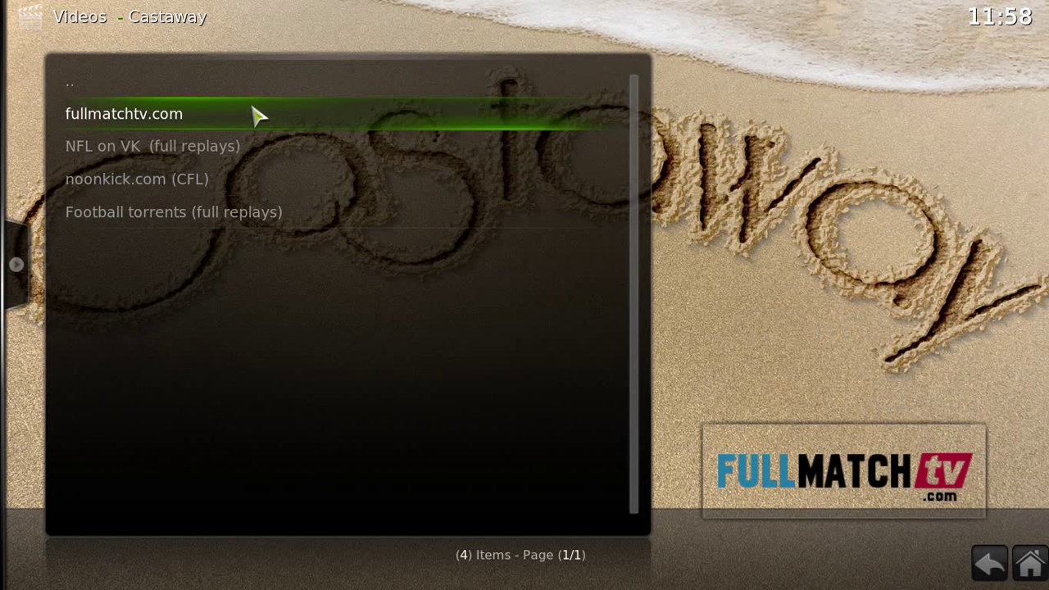
left_click(256, 116)
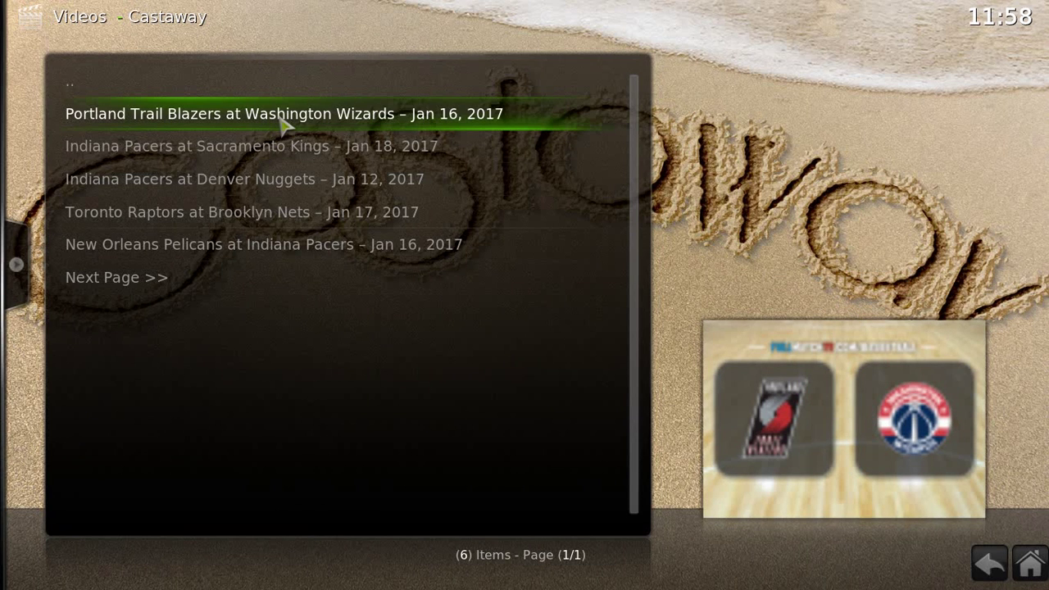
left_click(282, 123)
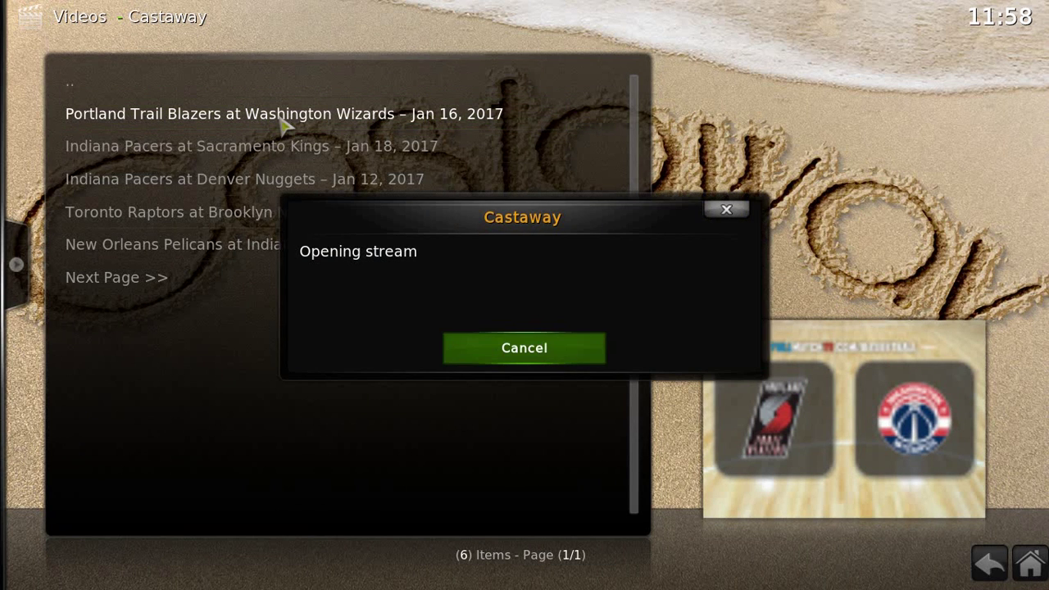